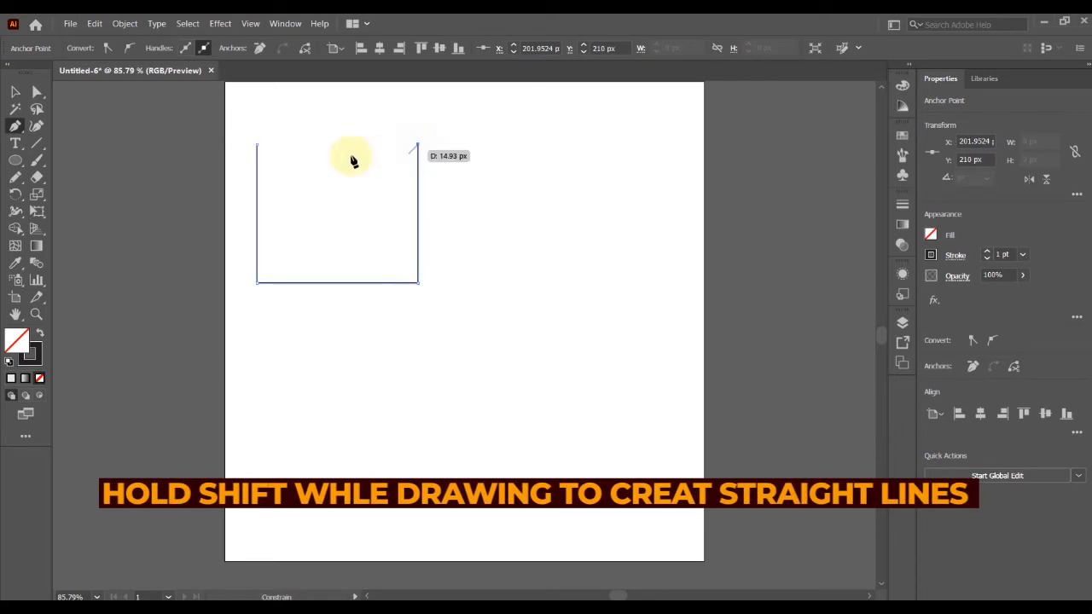
- Close the rectangular path, and draw a closed triangle with a base about 184 px wide beside it using the Pen tool
{"action": "left_click", "coordinate": [258, 146]}
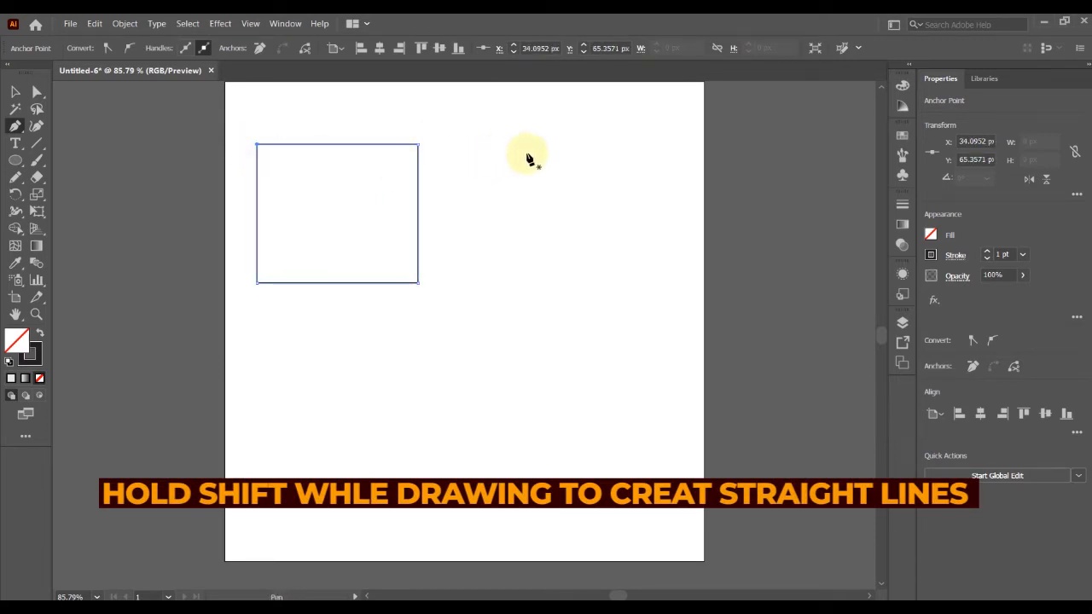
{"action": "left_click", "coordinate": [569, 152]}
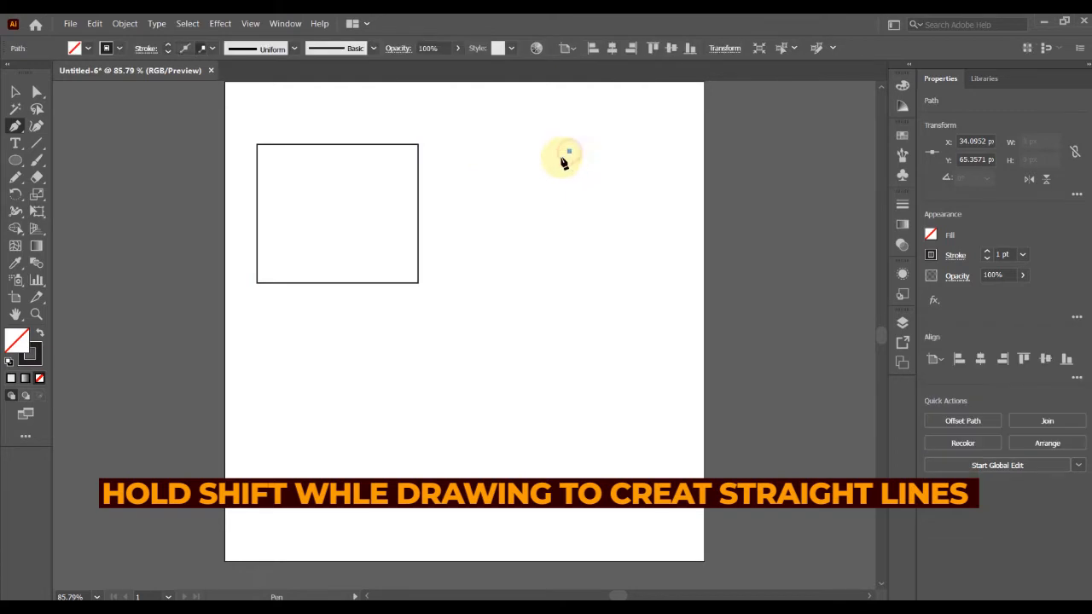
{"action": "left_click", "coordinate": [465, 281]}
{"action": "left_click", "coordinate": [641, 280]}
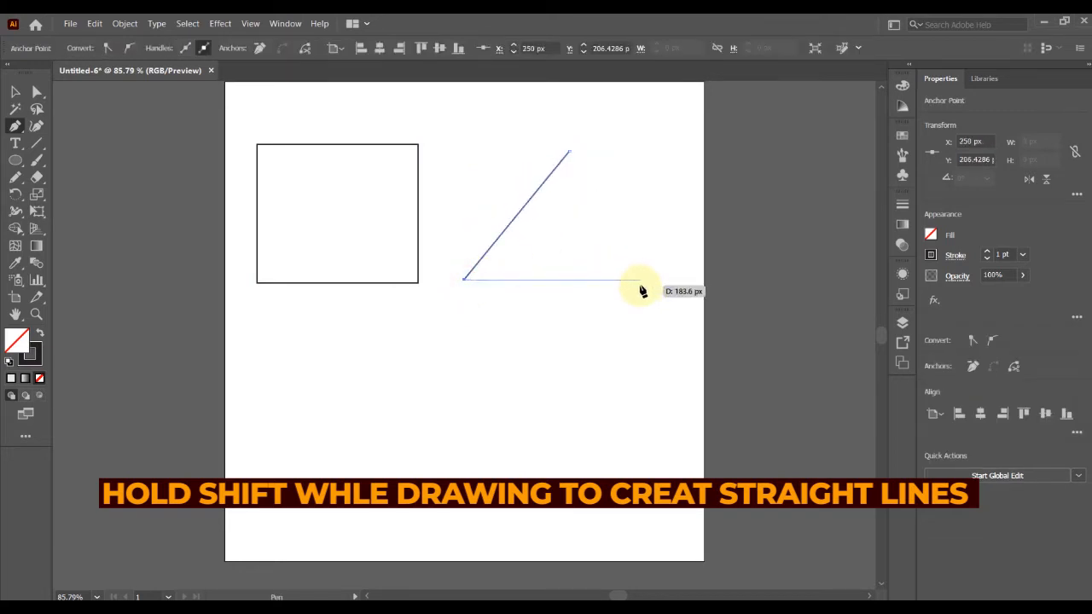
{"action": "left_click", "coordinate": [568, 151]}
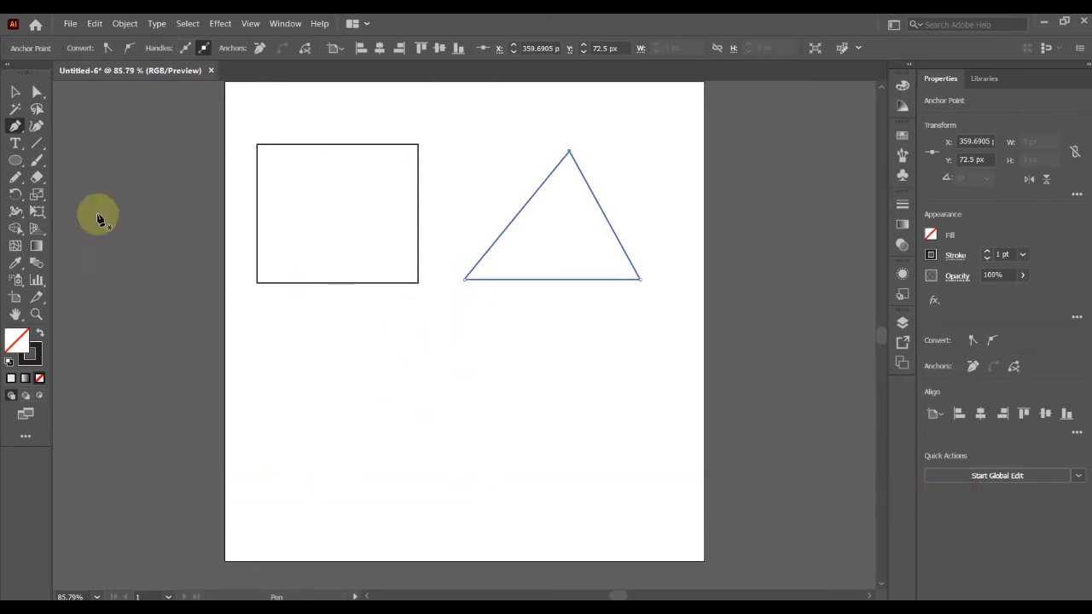
- Draw a closed, roughly circular path about 216 × 197 px below the rectangle with curved Pen tool segments
{"action": "left_click", "coordinate": [296, 417]}
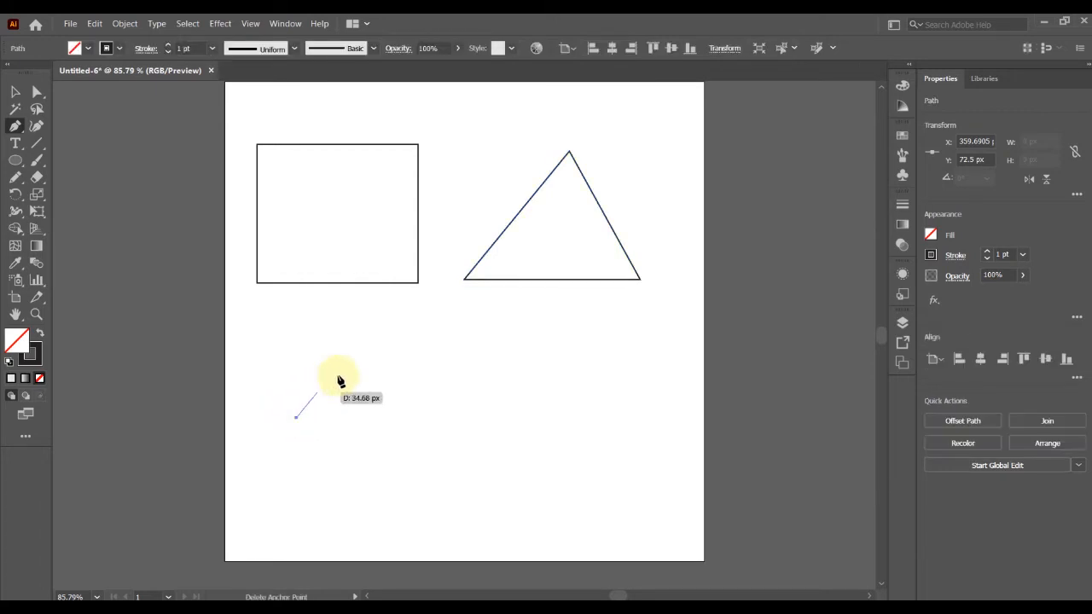
{"action": "left_click_drag", "start_coordinate": [404, 331], "coordinate": [495, 335]}
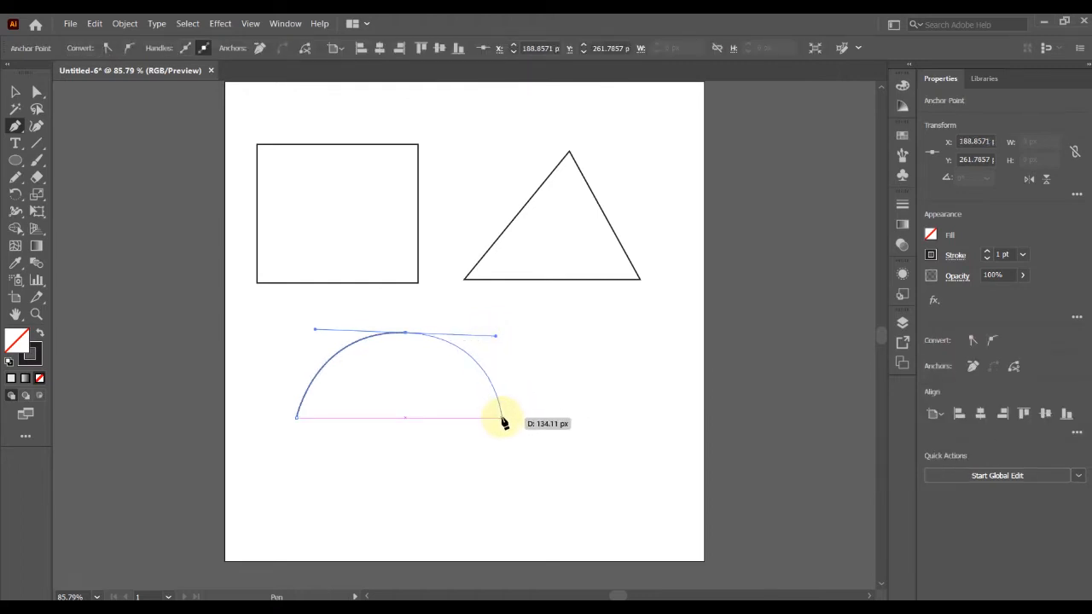
{"action": "left_click", "coordinate": [503, 418]}
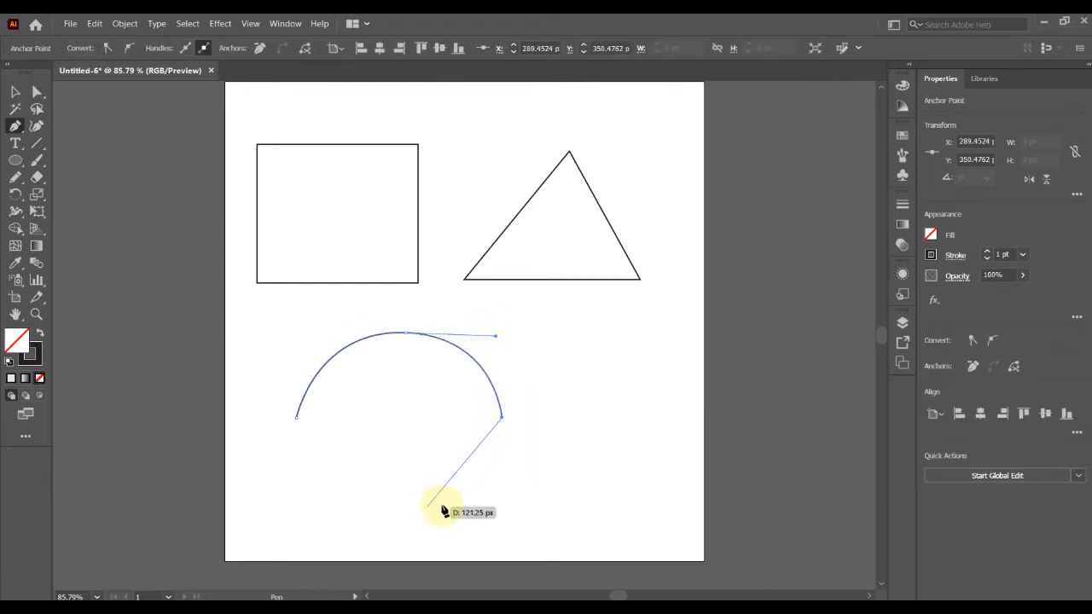
{"action": "key", "text": "ctrl+z"}
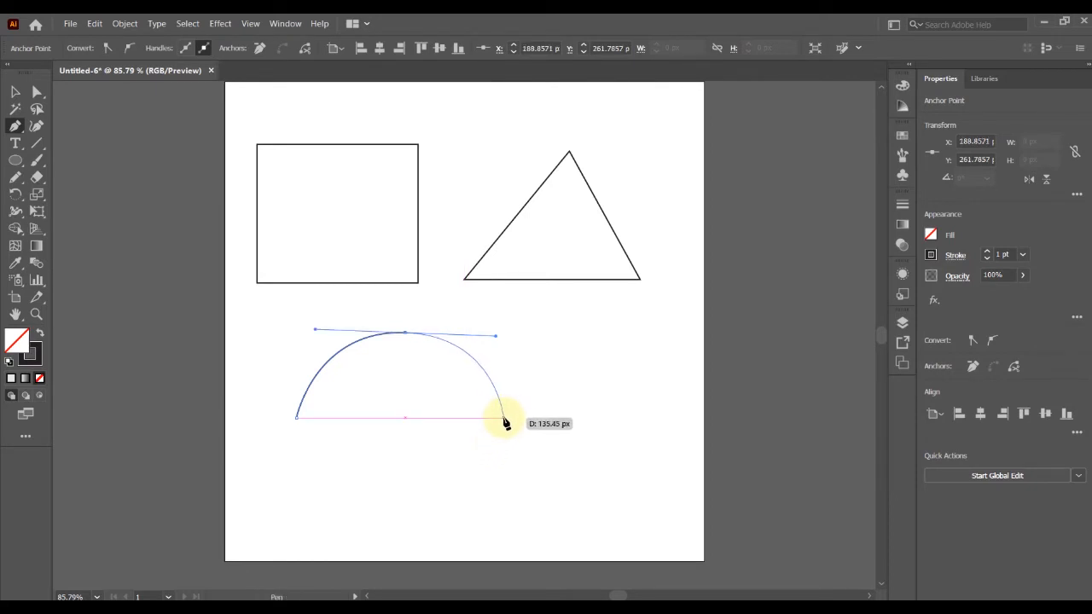
{"action": "left_click_drag", "start_coordinate": [503, 417], "coordinate": [509, 471]}
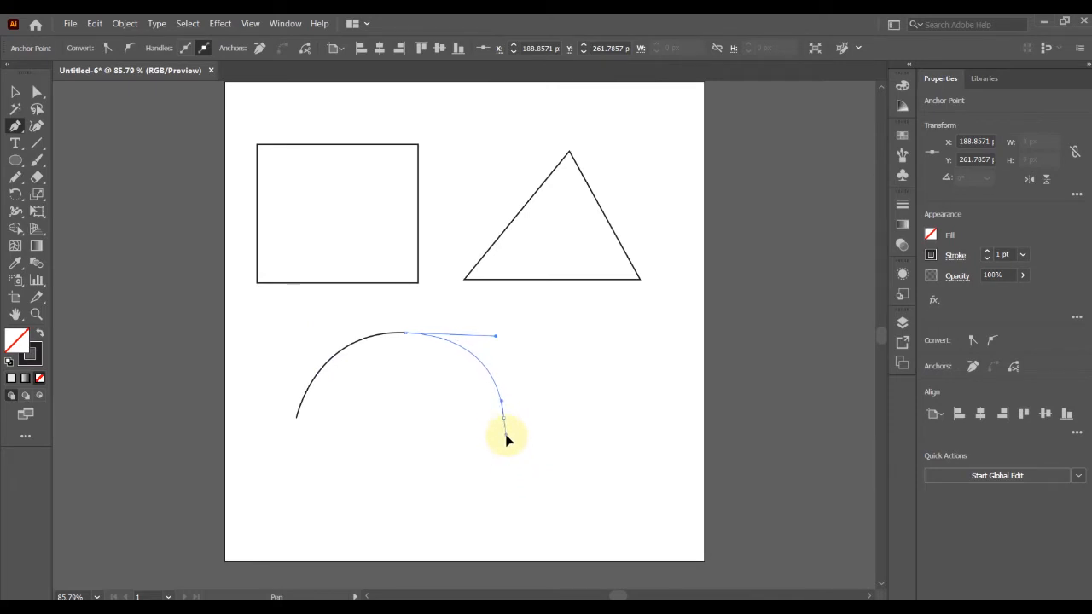
{"action": "left_click_drag", "start_coordinate": [507, 439], "coordinate": [505, 435]}
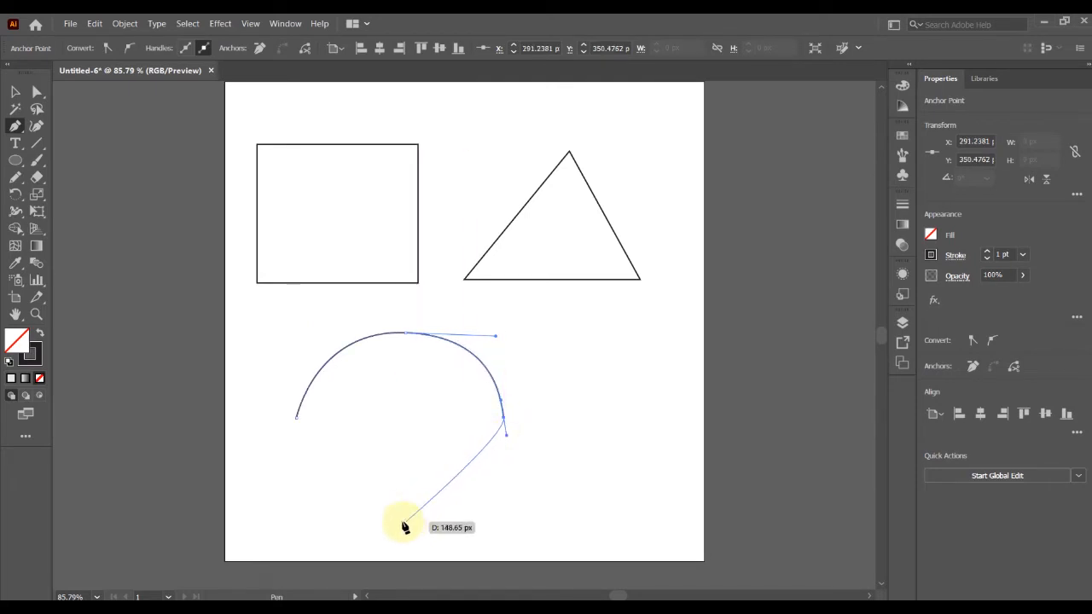
{"action": "left_click_drag", "start_coordinate": [397, 522], "coordinate": [299, 521]}
{"action": "left_click", "coordinate": [296, 418]}
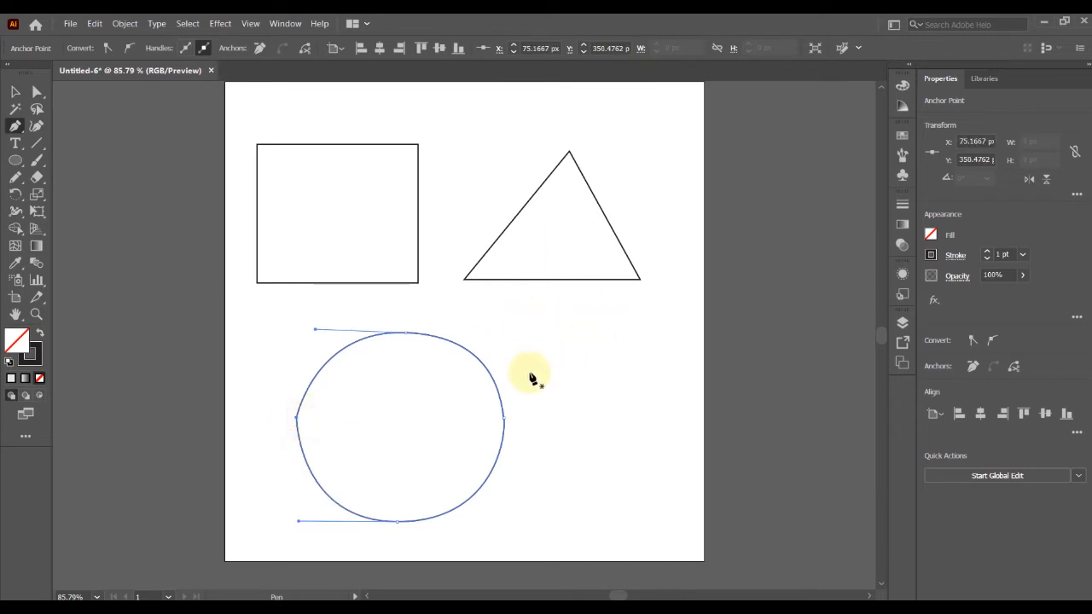
- Draw a closed teardrop-like curved path about 162 × 117 px below the triangle with the Pen tool
{"action": "left_click_drag", "start_coordinate": [531, 368], "coordinate": [546, 344]}
{"action": "left_click_drag", "start_coordinate": [611, 305], "coordinate": [686, 338]}
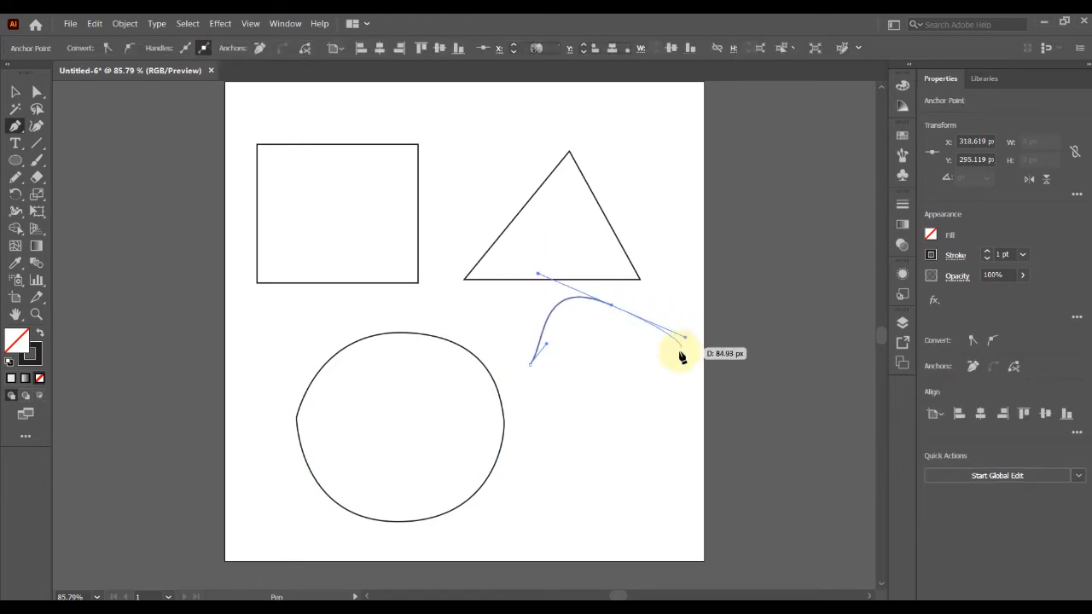
{"action": "left_click_drag", "start_coordinate": [655, 378], "coordinate": [601, 418]}
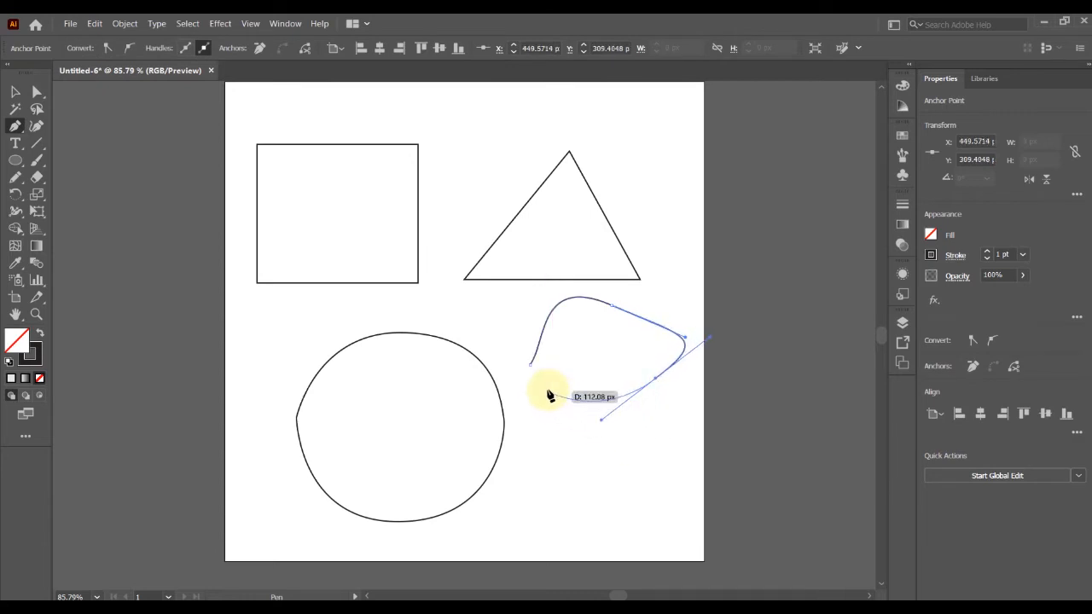
{"action": "left_click", "coordinate": [550, 395]}
{"action": "left_click_drag", "start_coordinate": [533, 380], "coordinate": [531, 366]}
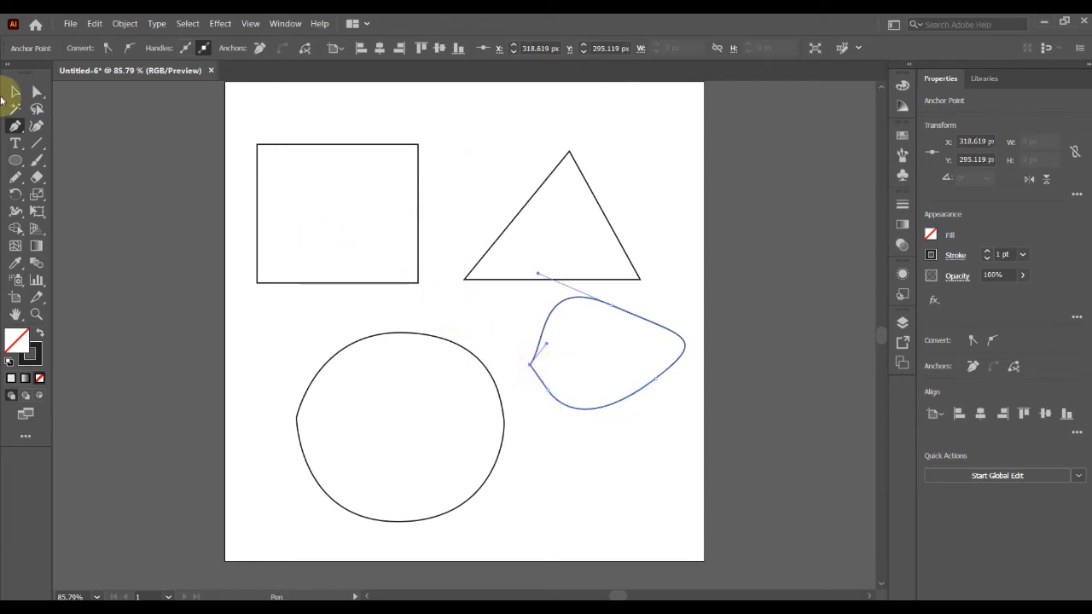
- Move the teardrop shape inside the circular shape, and shift the circular shape up to overlap the rectangle's lower edge
{"action": "left_click", "coordinate": [15, 94]}
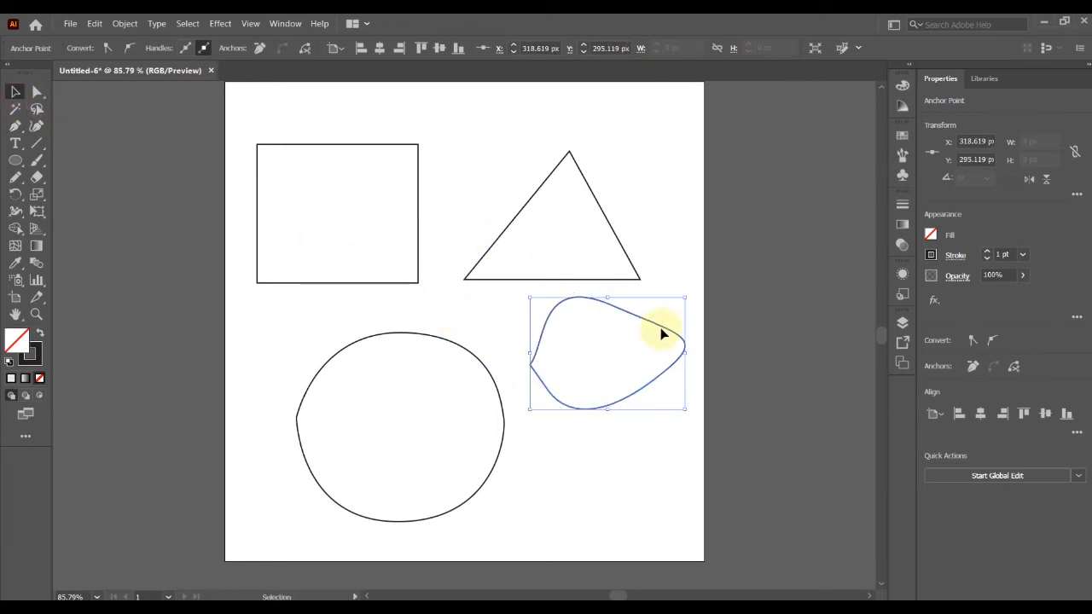
{"action": "left_click_drag", "start_coordinate": [663, 328], "coordinate": [459, 405]}
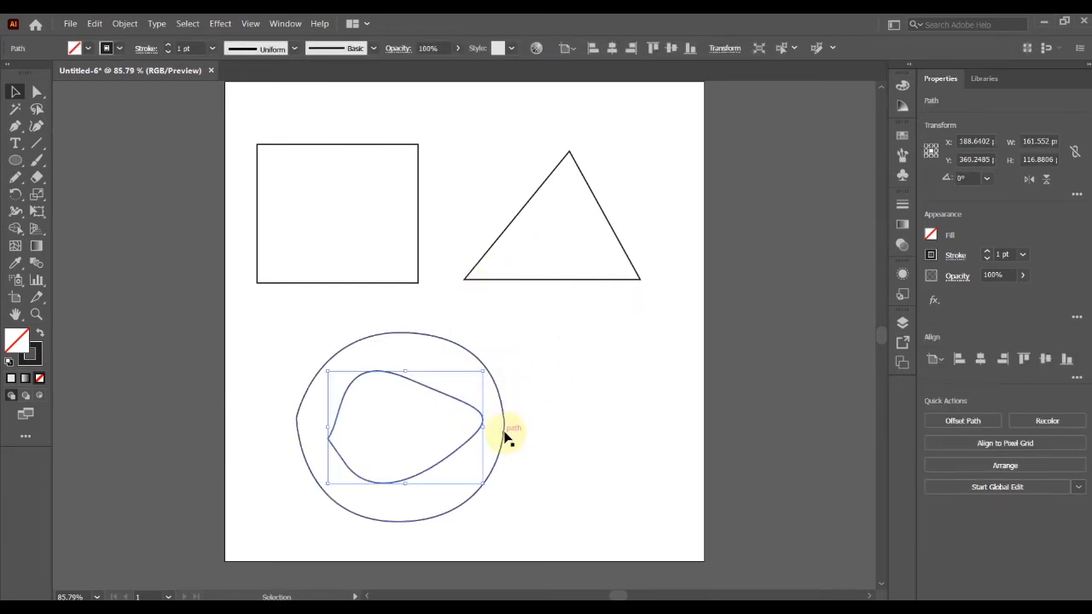
{"action": "left_click_drag", "start_coordinate": [505, 431], "coordinate": [477, 361]}
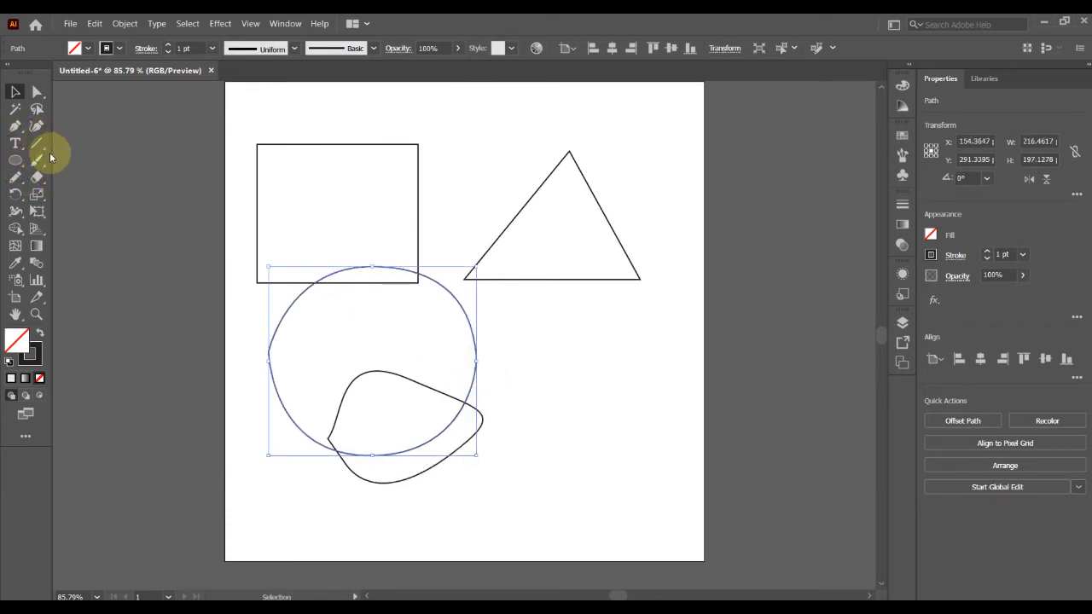
- Delete the circular shape, the teardrop shape, the triangle and the rectangle to clear the artboard
{"action": "left_click_drag", "start_coordinate": [17, 177], "coordinate": [85, 193]}
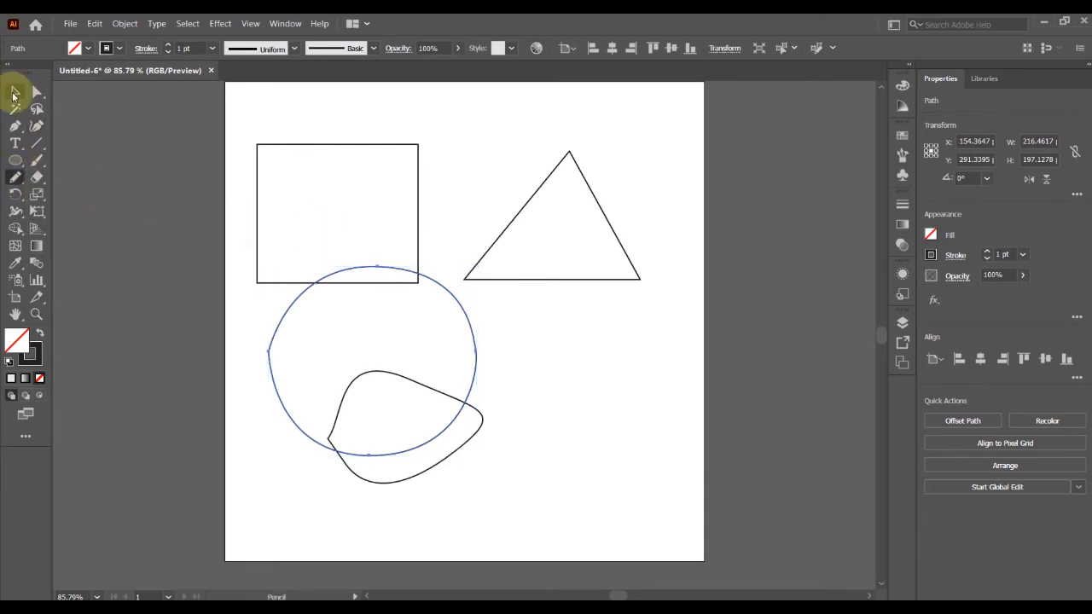
{"action": "left_click", "coordinate": [13, 93]}
{"action": "key", "text": "Delete"}
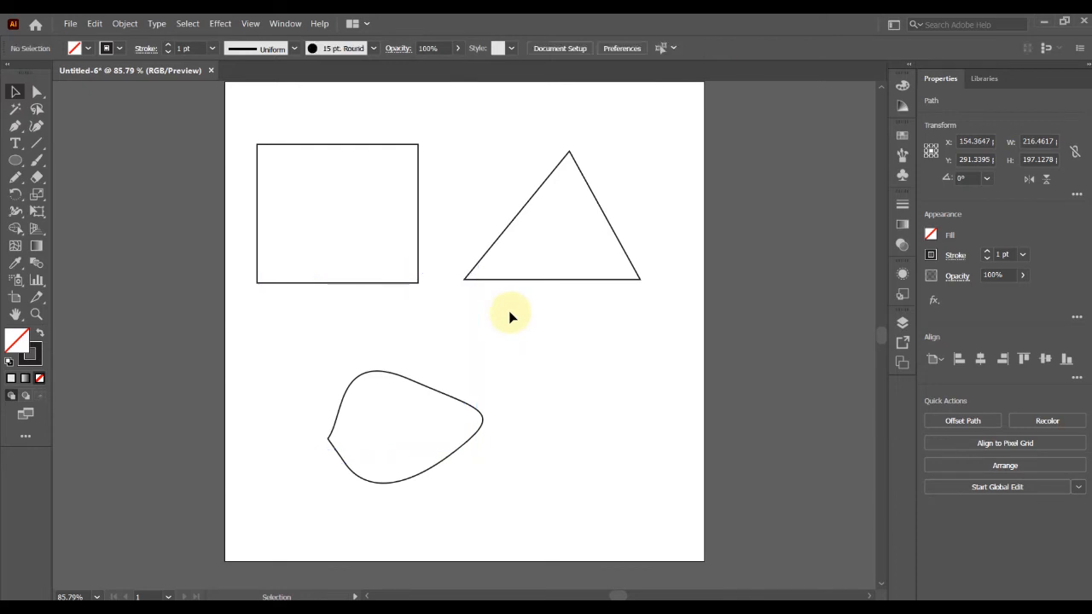
{"action": "left_click", "coordinate": [431, 390]}
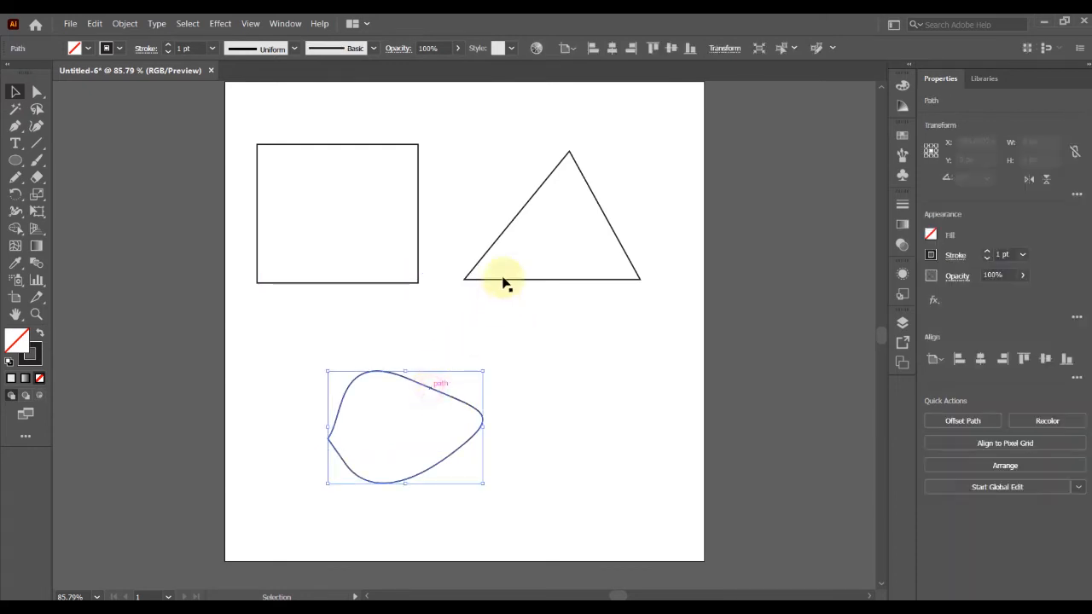
{"action": "key", "text": "Delete"}
{"action": "left_click", "coordinate": [495, 247]}
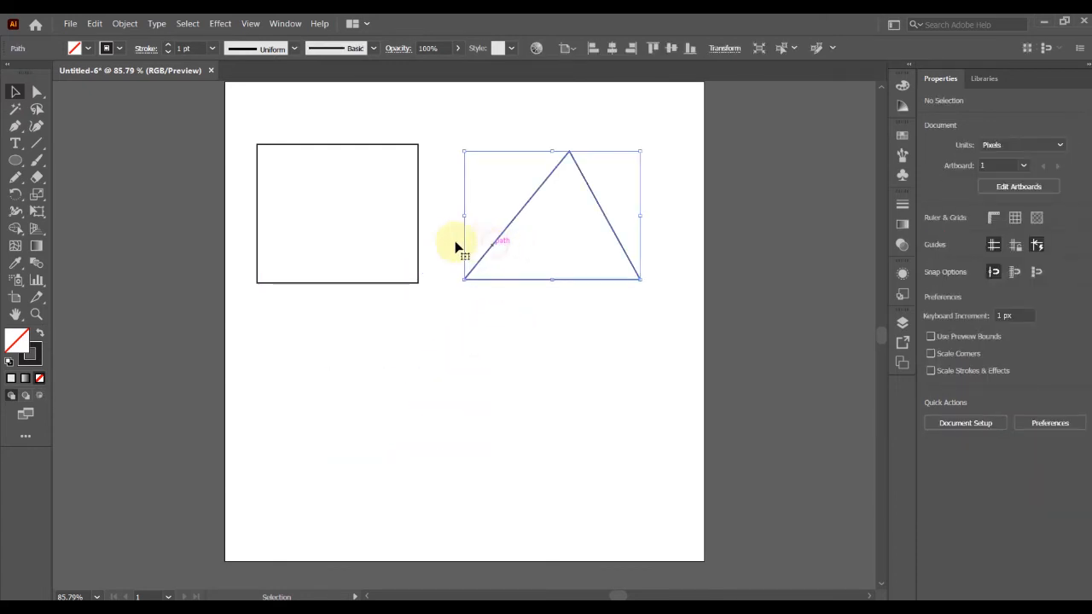
{"action": "key", "text": "Delete"}
{"action": "left_click", "coordinate": [418, 242]}
{"action": "key", "text": "Delete"}
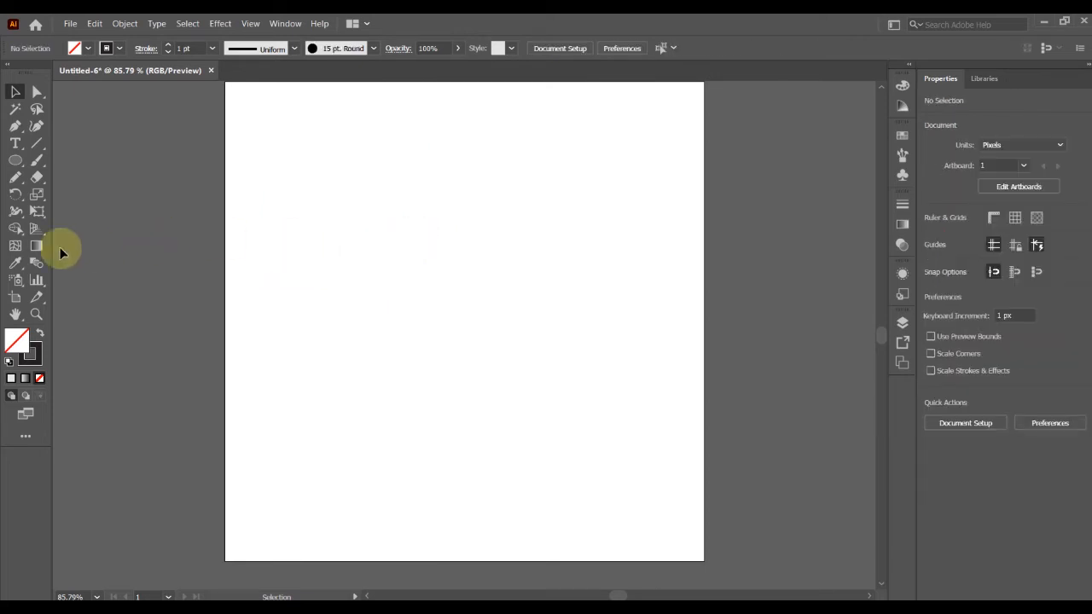
- Draw a curved arrow with the Pencil tool, its shaft about 115 × 119 px and its head about 25 × 20 px
{"action": "left_click", "coordinate": [14, 176]}
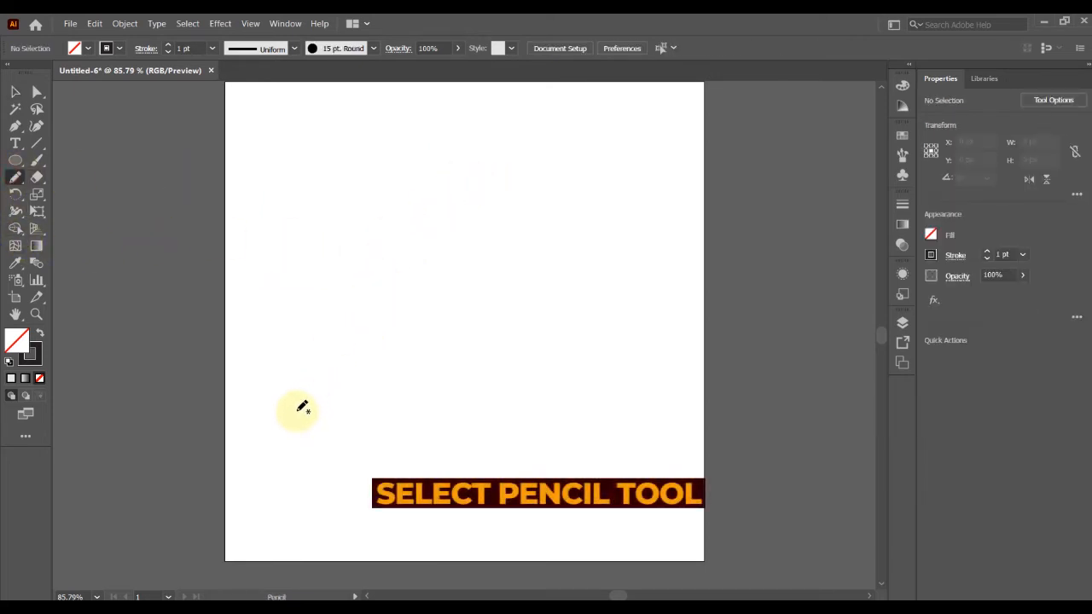
{"action": "mouse_move", "coordinate": [297, 407]}
{"action": "left_mouse_down"}
{"action": "mouse_move", "coordinate": [353, 303]}
{"action": "mouse_move", "coordinate": [413, 269]}
{"action": "left_mouse_up"}
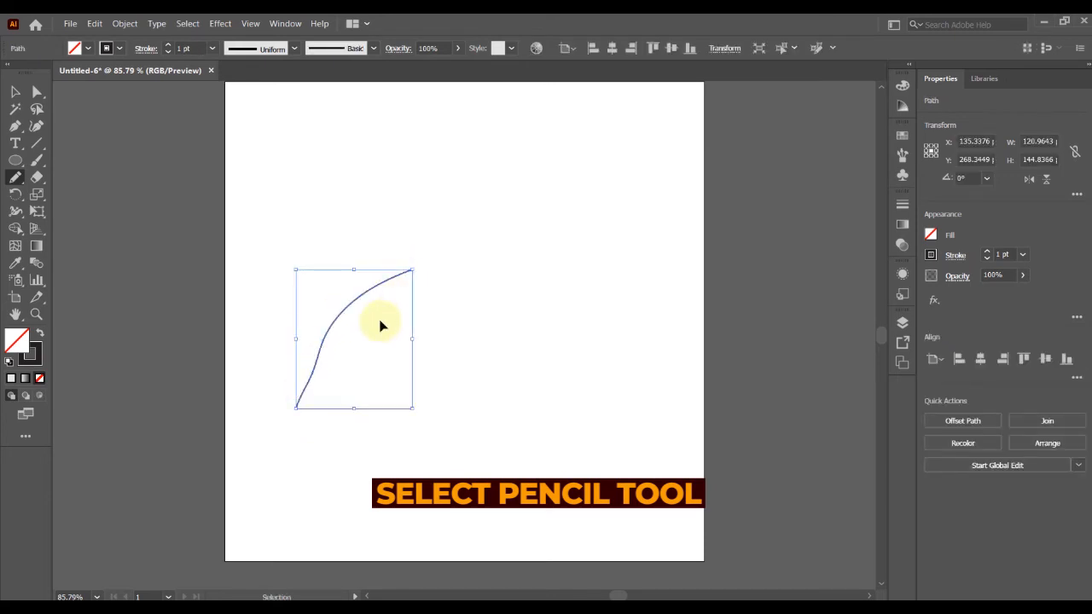
{"action": "key", "text": "ctrl+z"}
{"action": "mouse_move", "coordinate": [300, 369]}
{"action": "left_mouse_down"}
{"action": "mouse_move", "coordinate": [320, 321]}
{"action": "mouse_move", "coordinate": [403, 253]}
{"action": "mouse_move", "coordinate": [417, 259]}
{"action": "mouse_move", "coordinate": [394, 277]}
{"action": "mouse_move", "coordinate": [410, 254]}
{"action": "mouse_move", "coordinate": [420, 258]}
{"action": "mouse_move", "coordinate": [394, 256]}
{"action": "left_mouse_up"}
{"action": "key", "text": "ctrl+z"}
{"action": "key", "text": "ctrl+z"}
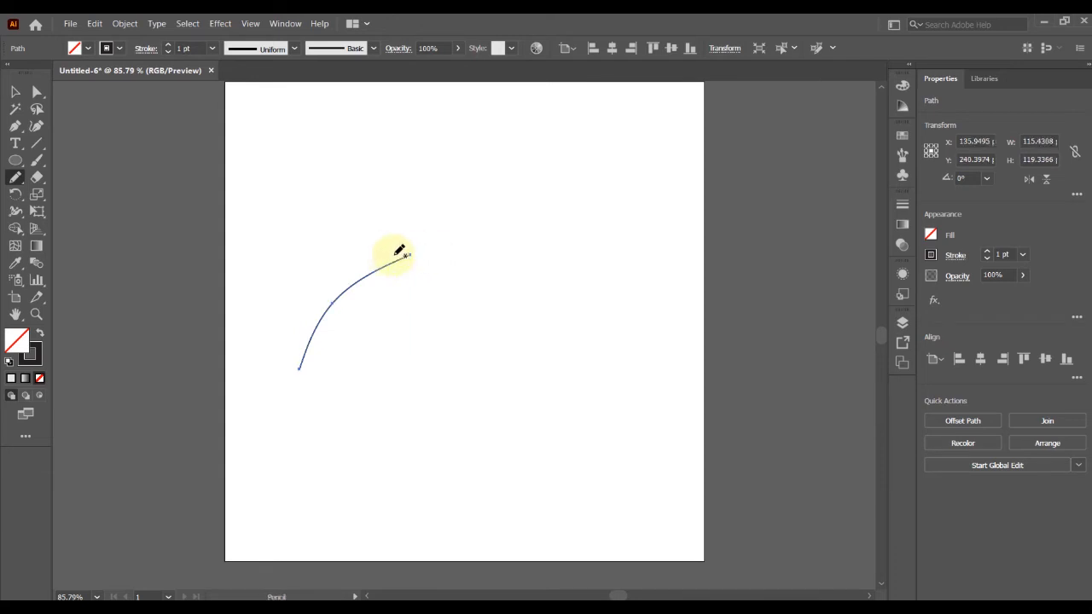
{"action": "left_click_drag", "start_coordinate": [410, 267], "coordinate": [406, 272]}
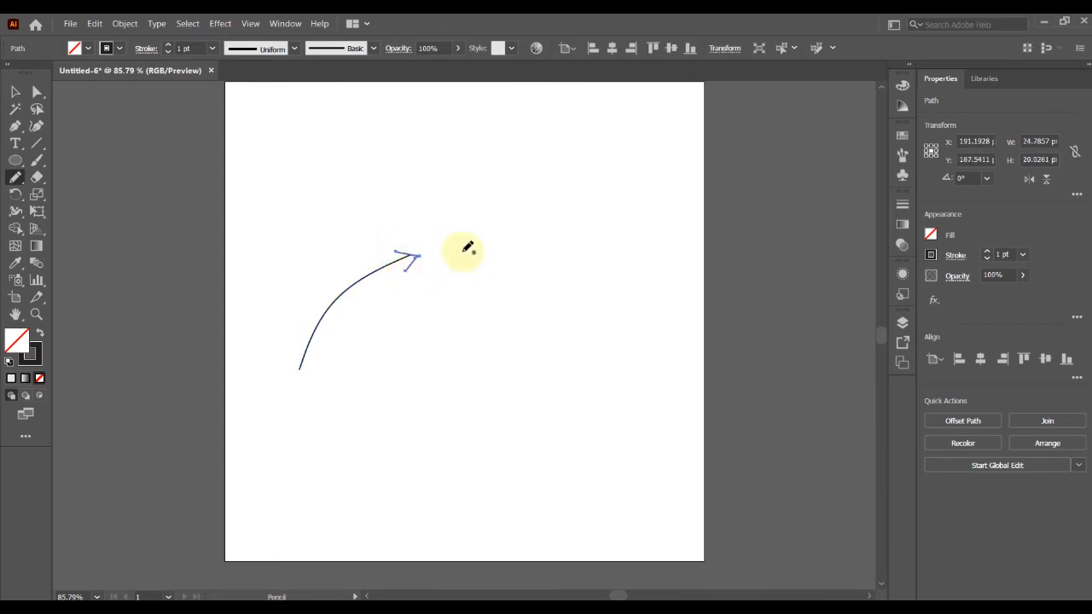
- Move the arrowhead onto the upper end of the curved line so its tip meets the line, and deselect it
{"action": "left_click", "coordinate": [15, 92]}
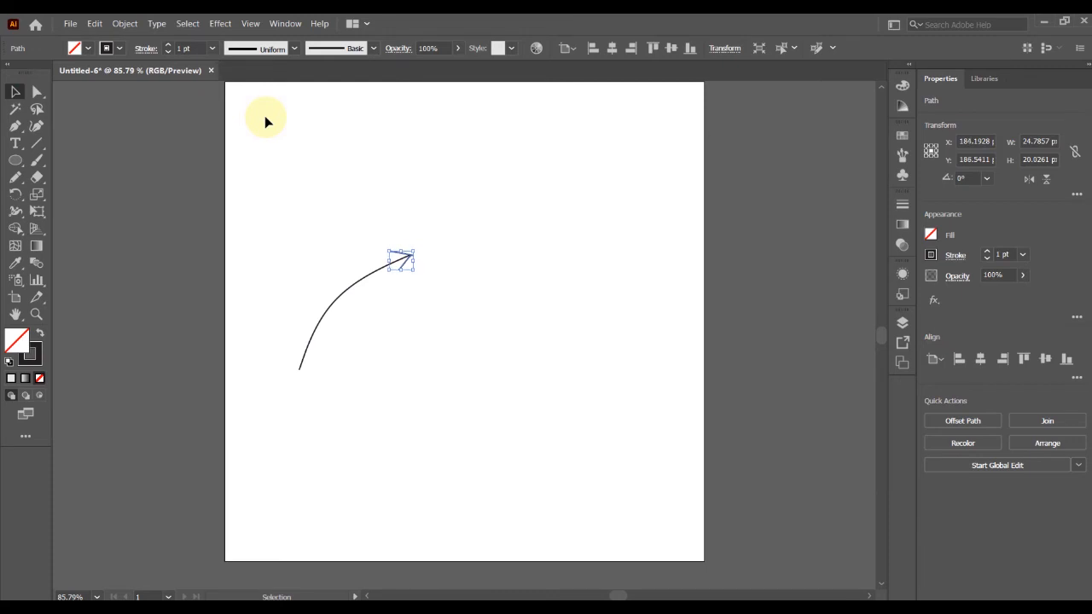
{"action": "left_click", "coordinate": [314, 209]}
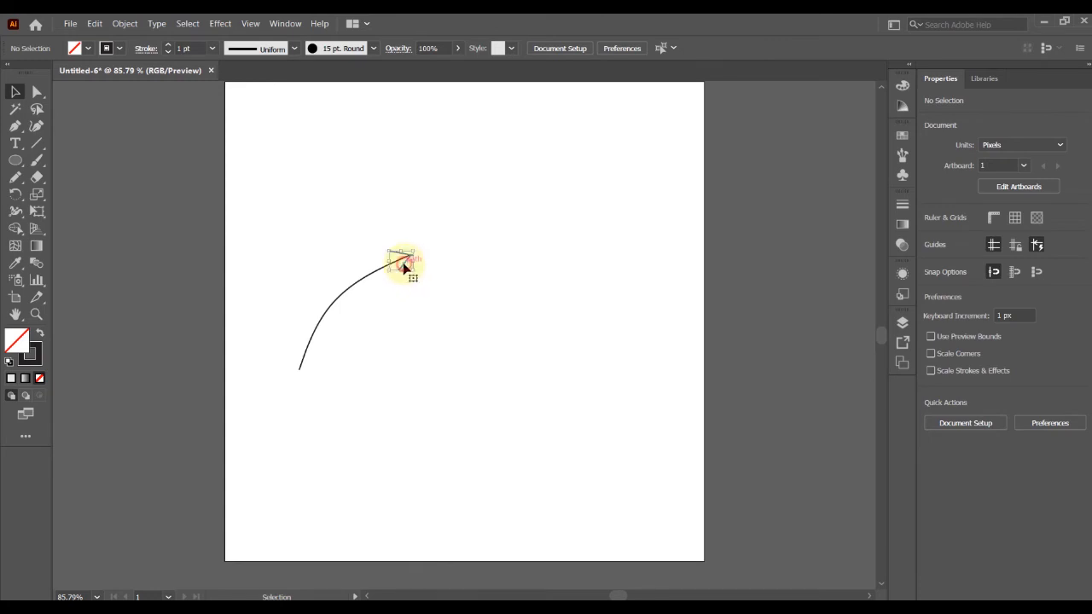
{"action": "left_click", "coordinate": [406, 267]}
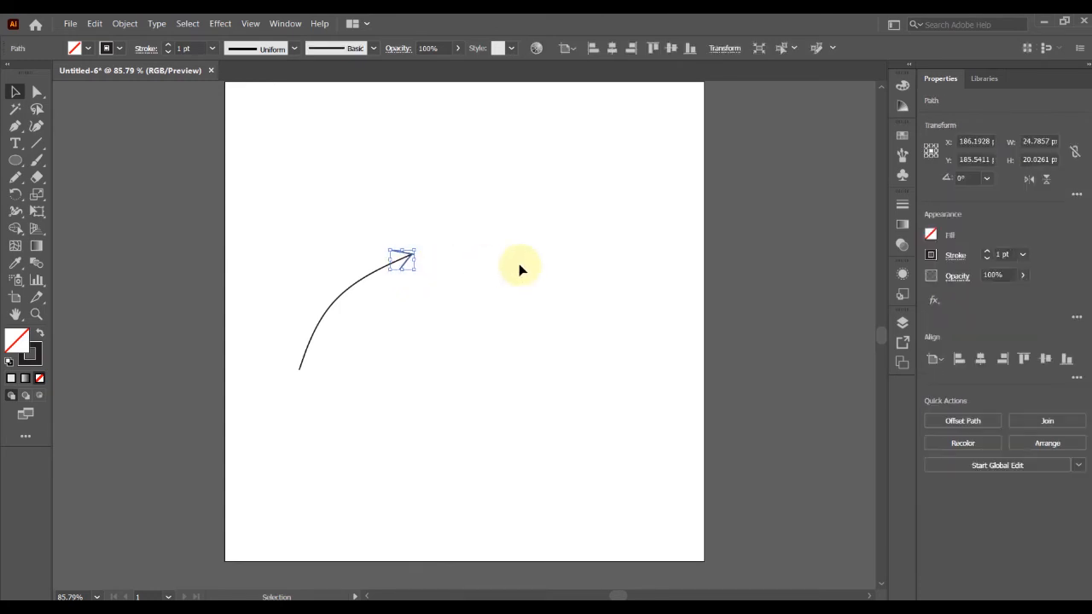
{"action": "left_click", "coordinate": [519, 268]}
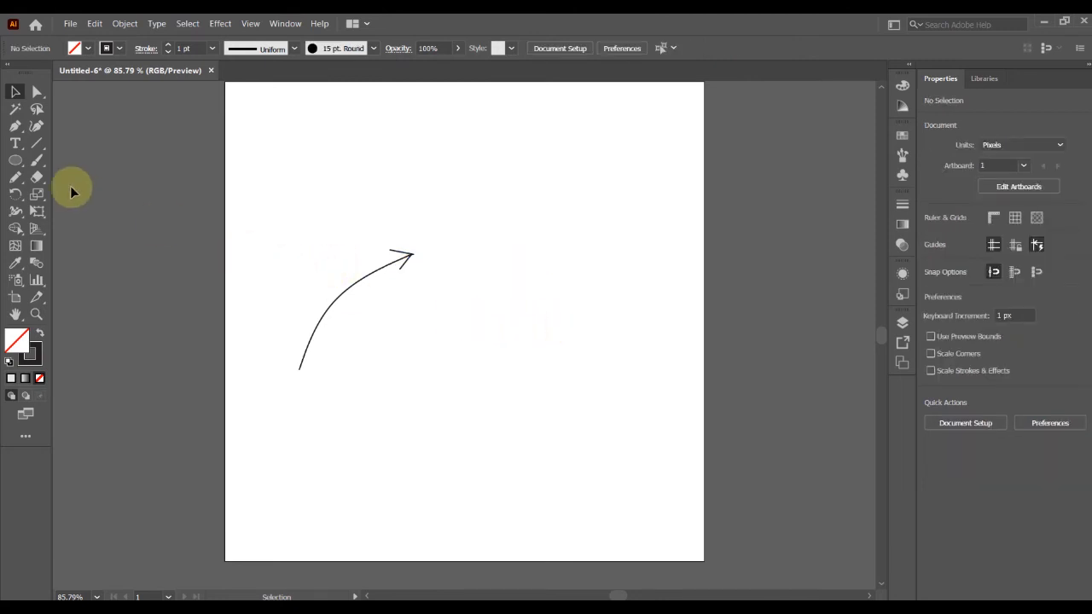
- Paint a 7, two angular 2 shapes and an open box around the arrow with the 15 pt. Round Paintbrush
{"action": "left_click", "coordinate": [37, 161]}
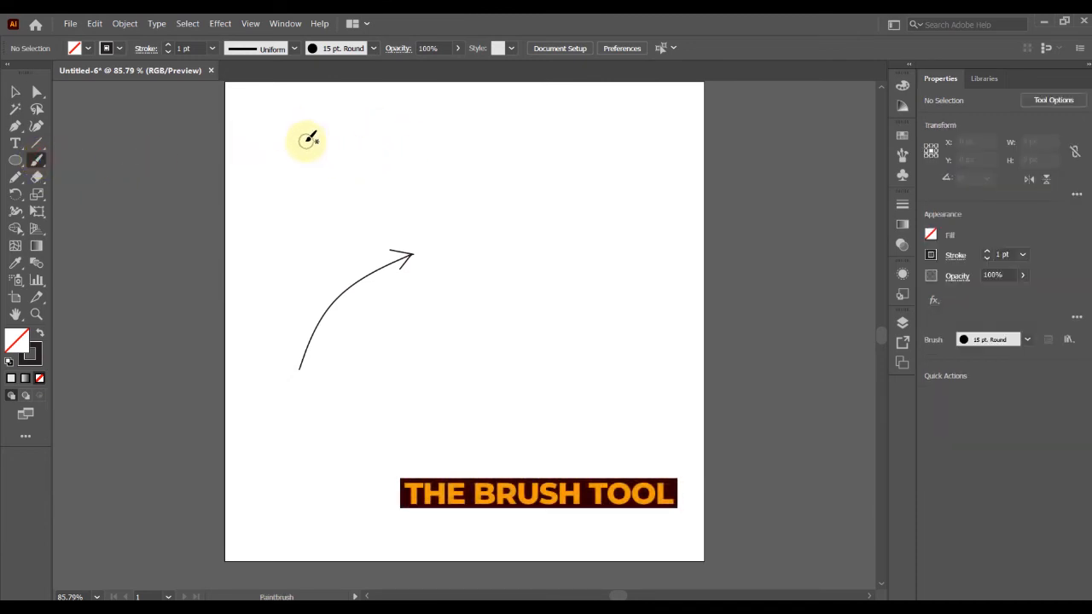
{"action": "mouse_move", "coordinate": [305, 141]}
{"action": "left_mouse_down"}
{"action": "mouse_move", "coordinate": [483, 140]}
{"action": "mouse_move", "coordinate": [473, 239]}
{"action": "mouse_move", "coordinate": [442, 335]}
{"action": "left_mouse_up"}
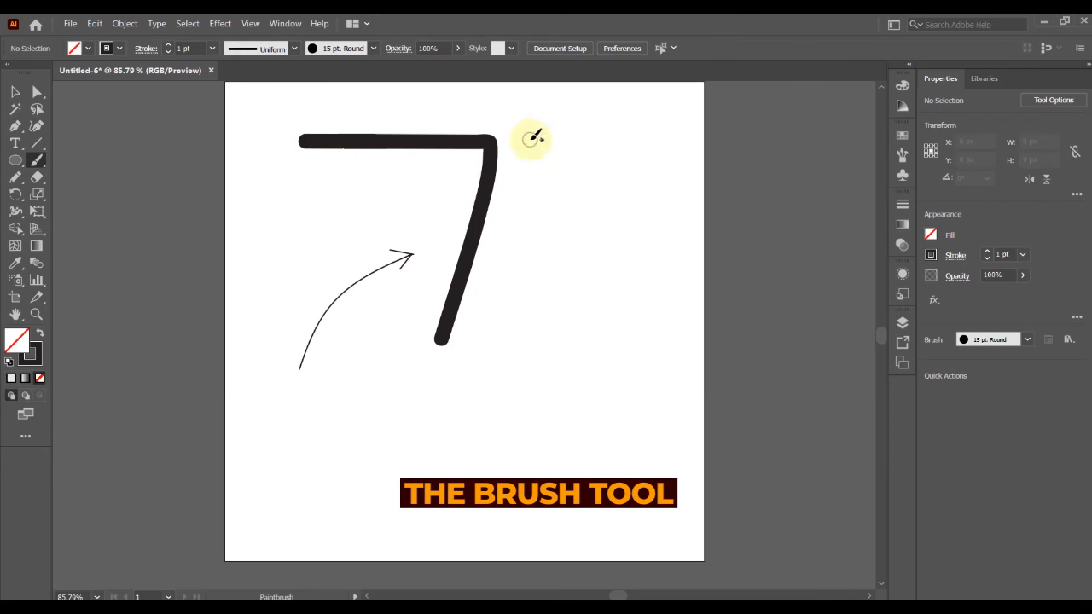
{"action": "mouse_move", "coordinate": [526, 137]}
{"action": "left_mouse_down"}
{"action": "mouse_move", "coordinate": [614, 139]}
{"action": "mouse_move", "coordinate": [609, 192]}
{"action": "mouse_move", "coordinate": [594, 230]}
{"action": "mouse_move", "coordinate": [503, 224]}
{"action": "mouse_move", "coordinate": [484, 302]}
{"action": "mouse_move", "coordinate": [627, 313]}
{"action": "left_mouse_up"}
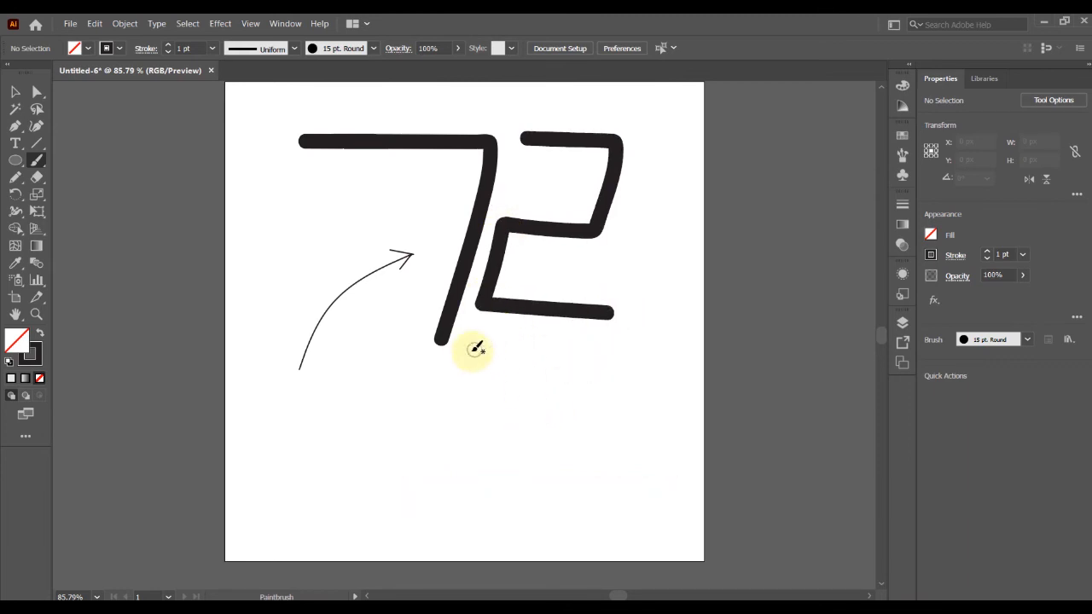
{"action": "mouse_move", "coordinate": [469, 350]}
{"action": "left_mouse_down"}
{"action": "mouse_move", "coordinate": [618, 375]}
{"action": "mouse_move", "coordinate": [601, 458]}
{"action": "mouse_move", "coordinate": [590, 470]}
{"action": "mouse_move", "coordinate": [459, 453]}
{"action": "mouse_move", "coordinate": [475, 380]}
{"action": "left_mouse_up"}
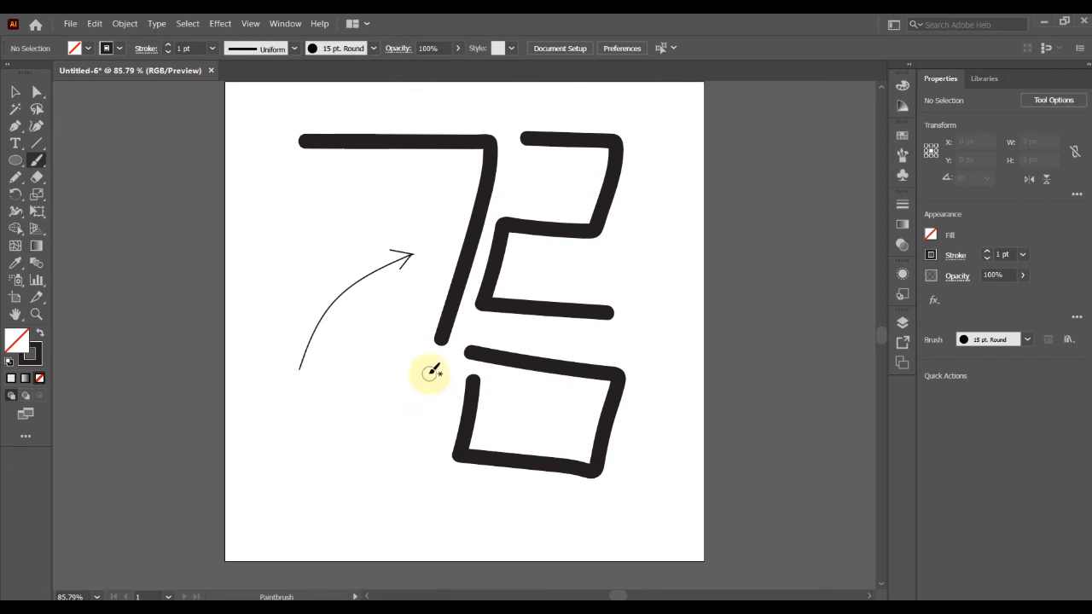
{"action": "mouse_move", "coordinate": [373, 344]}
{"action": "left_mouse_down"}
{"action": "mouse_move", "coordinate": [435, 356]}
{"action": "mouse_move", "coordinate": [431, 399]}
{"action": "mouse_move", "coordinate": [372, 391]}
{"action": "mouse_move", "coordinate": [372, 380]}
{"action": "left_mouse_up"}
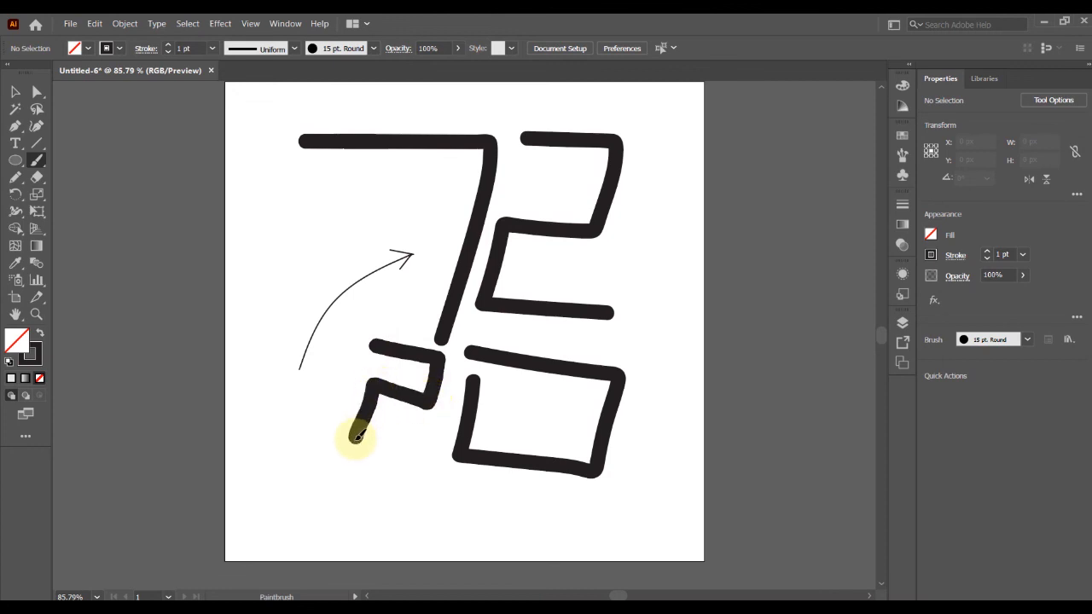
{"action": "left_click_drag", "start_coordinate": [358, 436], "coordinate": [427, 458]}
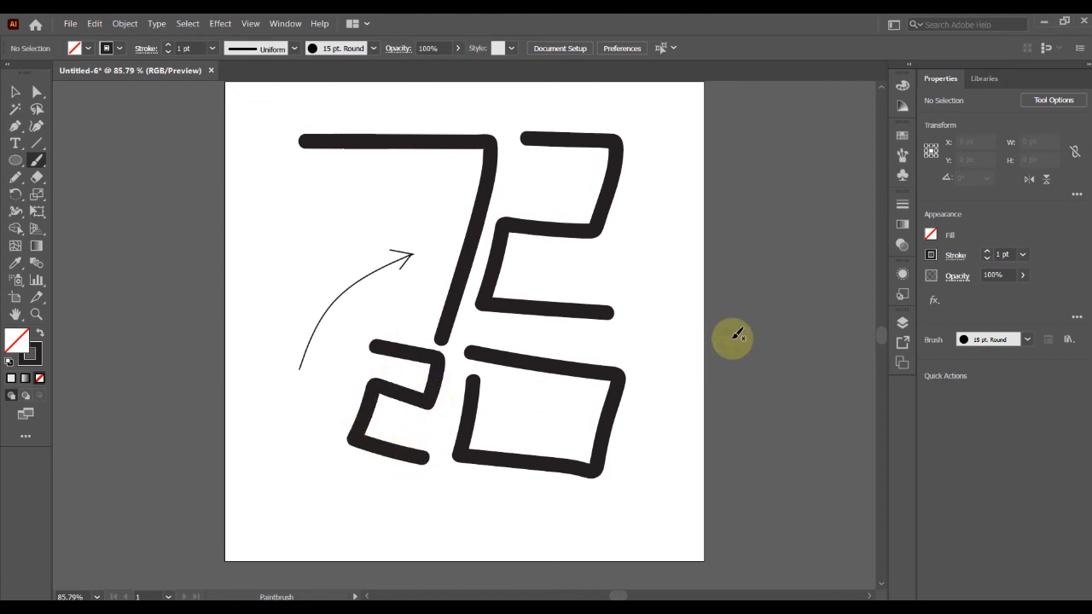